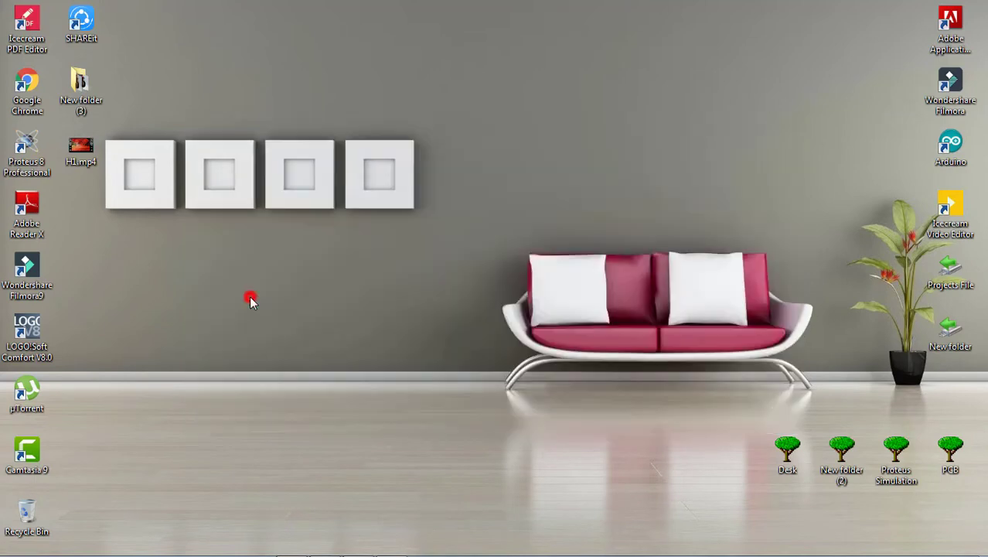
- Import the video file H1.mp4 from the Desktop into the project's media library
{"action": "left_click", "coordinate": [637, 295]}
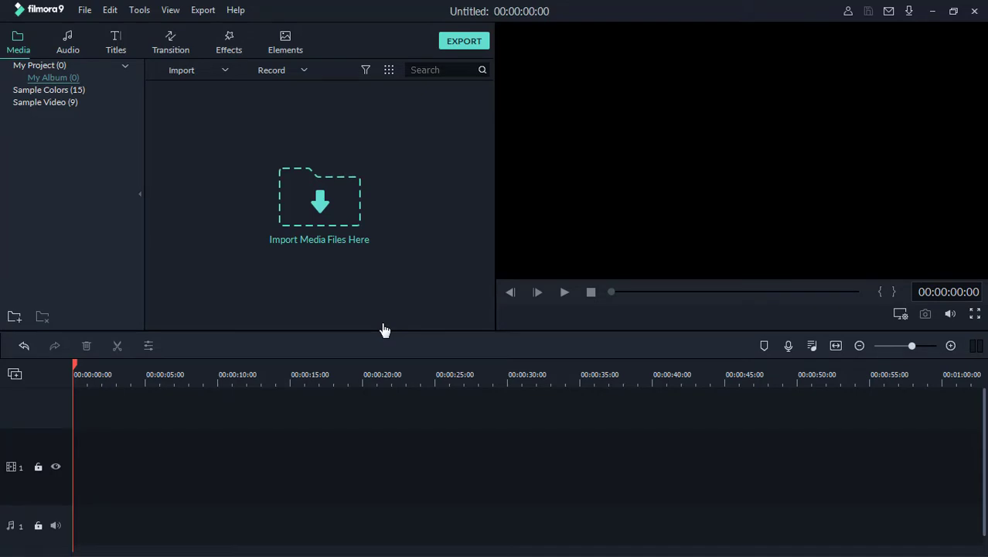
{"action": "left_click", "coordinate": [322, 237]}
{"action": "left_click", "coordinate": [394, 171]}
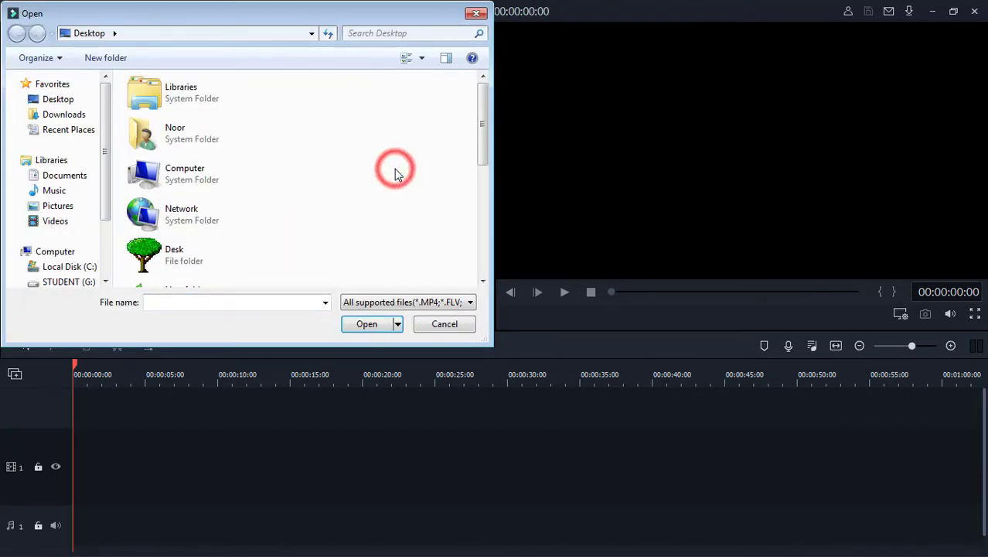
{"action": "scroll", "coordinate": [395, 172], "scroll_direction": "down", "scroll_amount": 5}
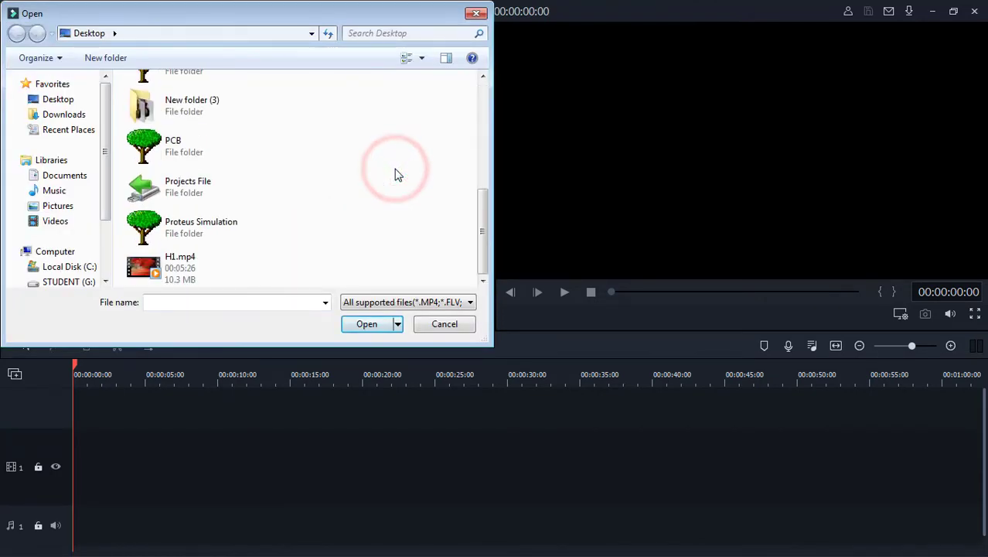
{"action": "left_click", "coordinate": [208, 266]}
{"action": "left_click", "coordinate": [363, 325]}
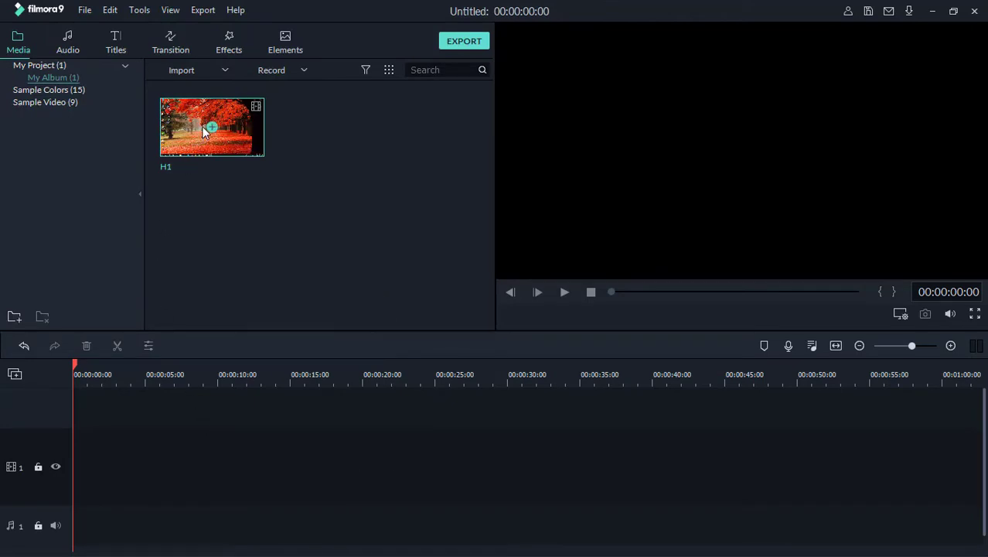
- Place the H1 clip on video track 1, keeping the current project settings instead of matching the media
{"action": "left_click_drag", "start_coordinate": [202, 126], "coordinate": [204, 146]}
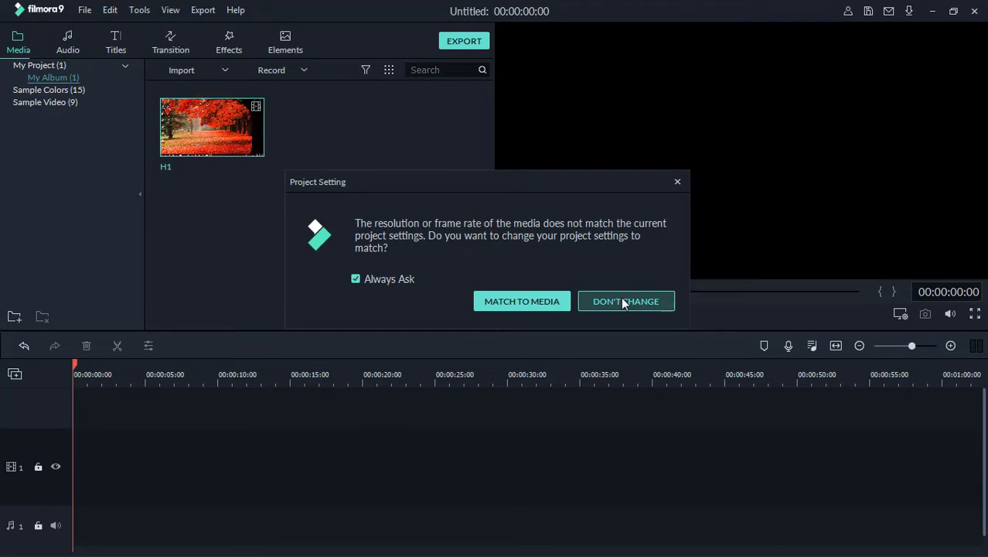
{"action": "left_click", "coordinate": [622, 302]}
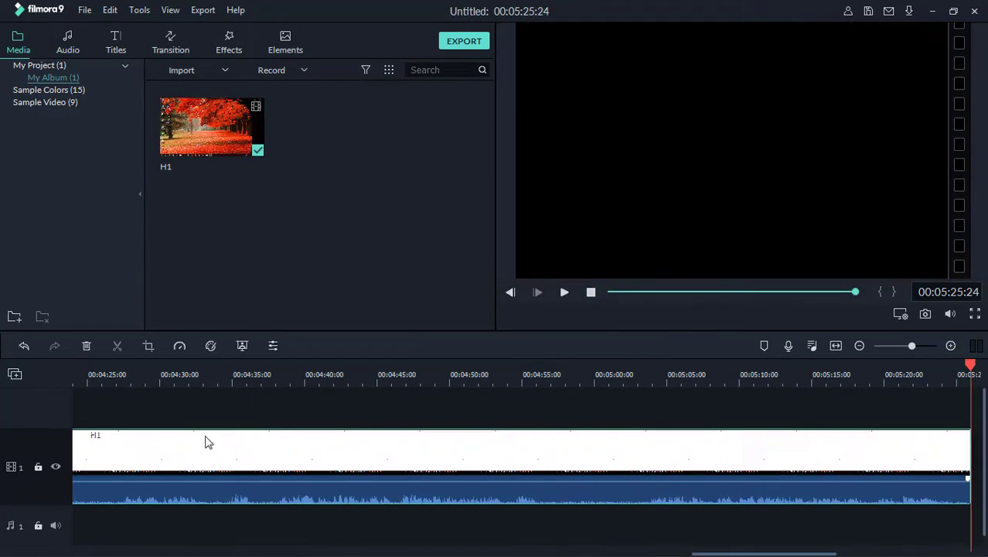
- Open the H1 clip's audio settings and return the playhead to the start of the timeline
{"action": "left_click", "coordinate": [190, 384]}
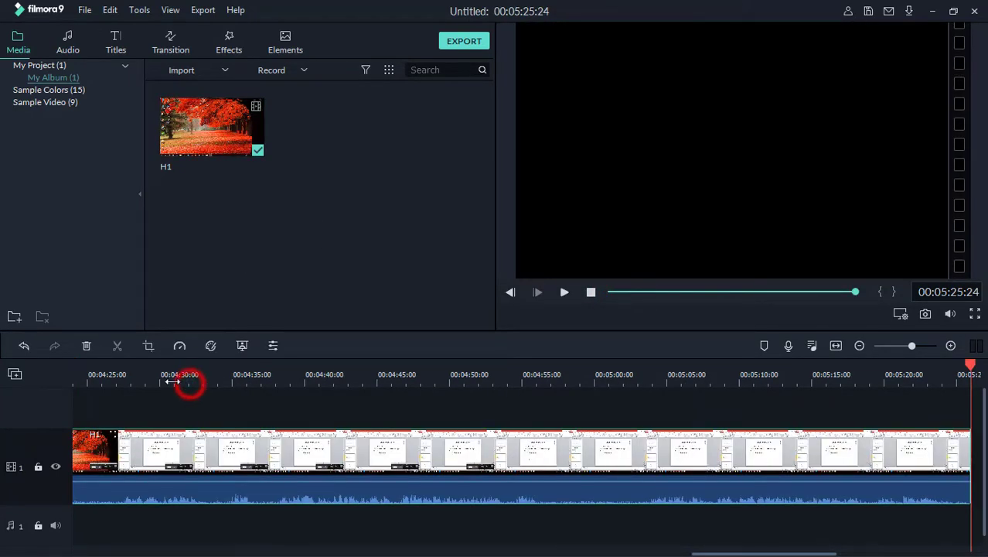
{"action": "left_click_drag", "start_coordinate": [172, 367], "coordinate": [31, 378]}
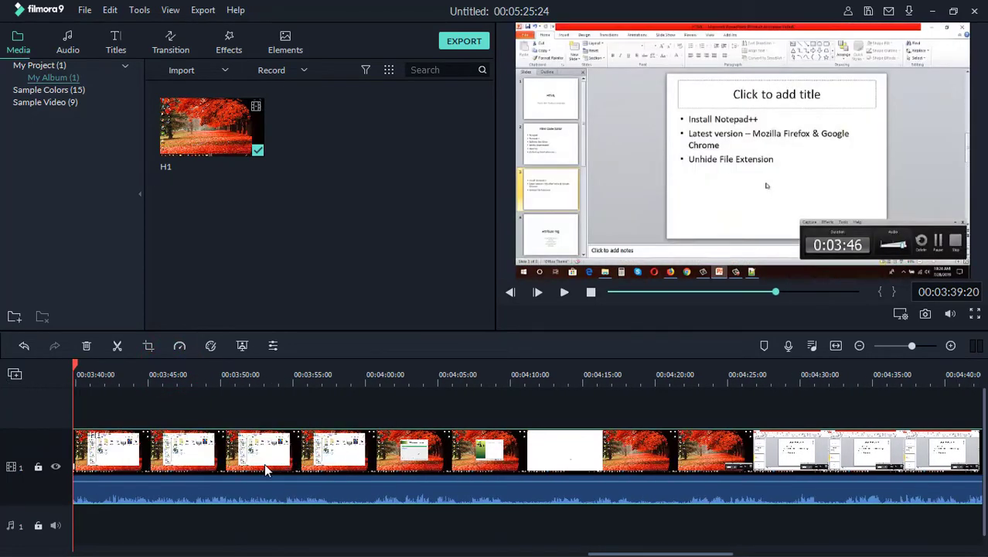
{"action": "double_click", "coordinate": [265, 469]}
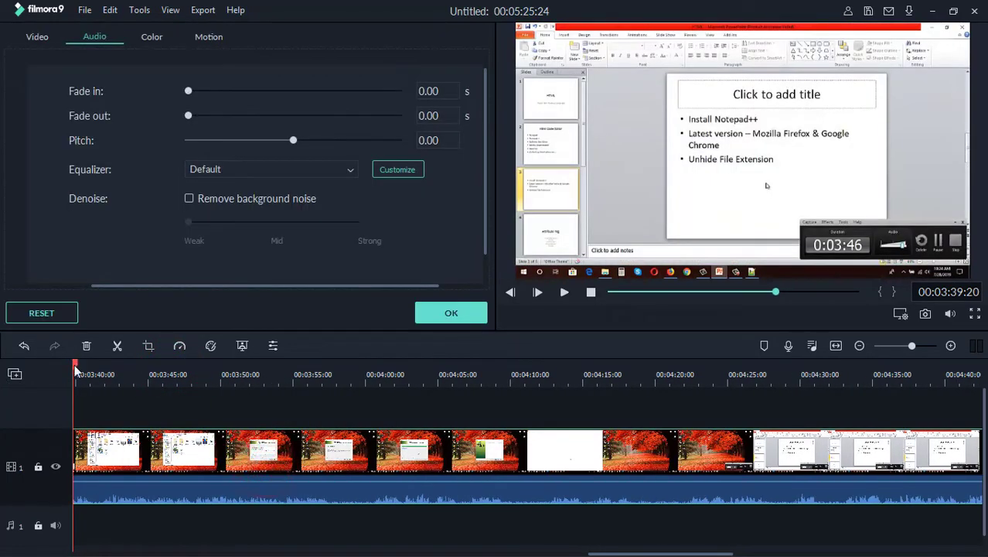
{"action": "left_click_drag", "start_coordinate": [75, 370], "coordinate": [82, 403]}
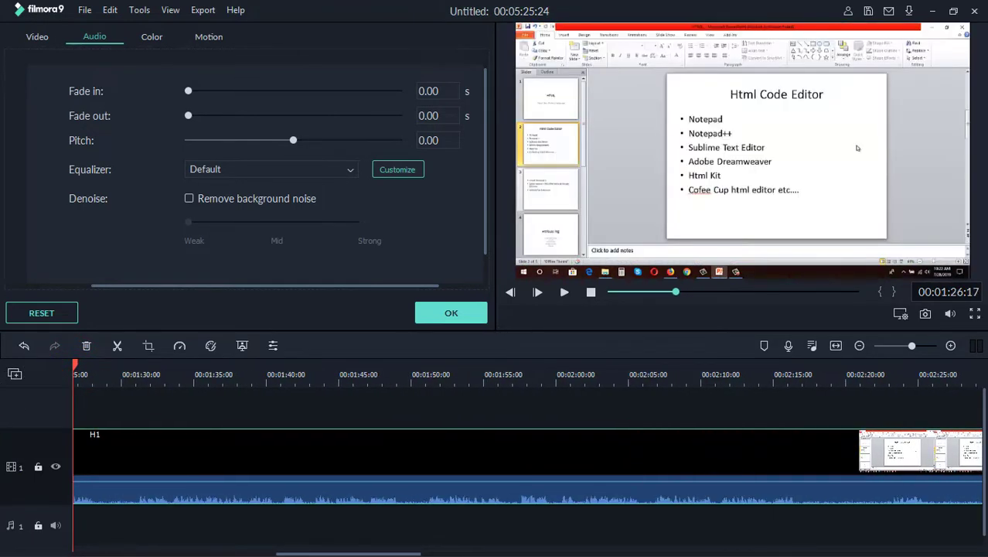
{"action": "left_click_drag", "start_coordinate": [2, 379], "coordinate": [4, 379]}
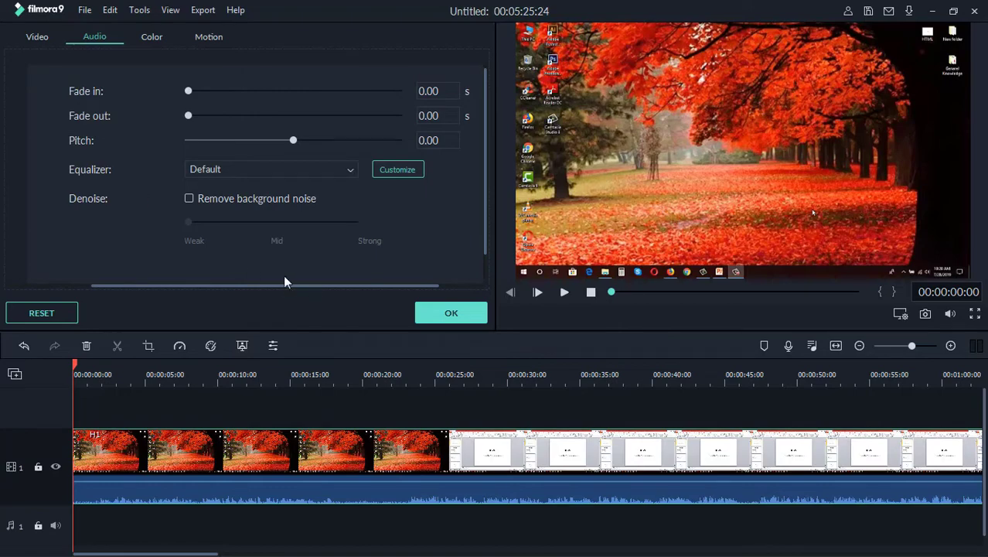
- Raise the H1 clip's volume to the maximum level
{"action": "left_click_drag", "start_coordinate": [279, 288], "coordinate": [95, 277]}
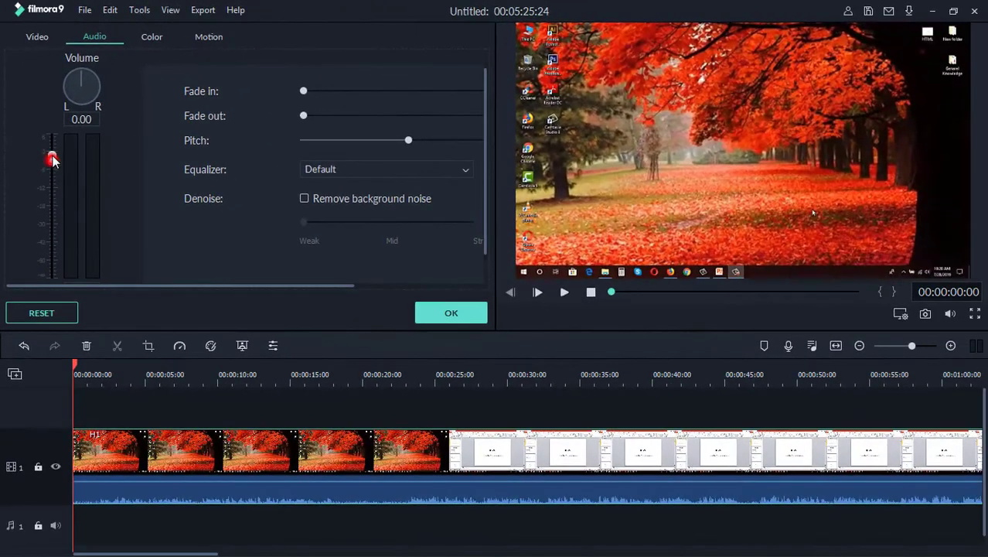
{"action": "left_click_drag", "start_coordinate": [51, 160], "coordinate": [52, 140]}
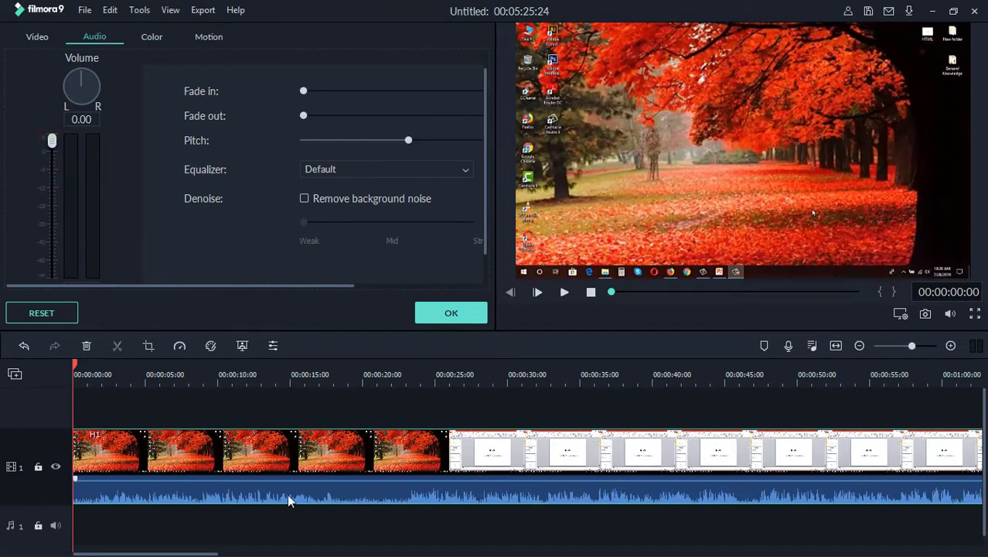
{"action": "mouse_move", "coordinate": [52, 140]}
{"action": "left_mouse_down"}
{"action": "mouse_move", "coordinate": [51, 192]}
{"action": "mouse_move", "coordinate": [52, 140]}
{"action": "left_mouse_up"}
- Listen to the opening seconds of the H1 clip at the raised volume, returning the playhead to the start
{"action": "left_click", "coordinate": [564, 293]}
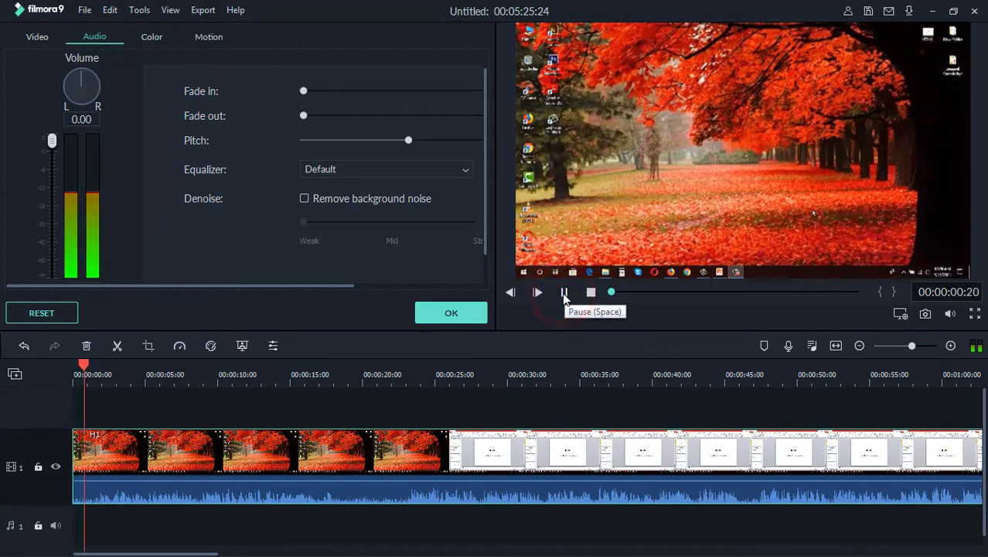
{"action": "left_click", "coordinate": [564, 293]}
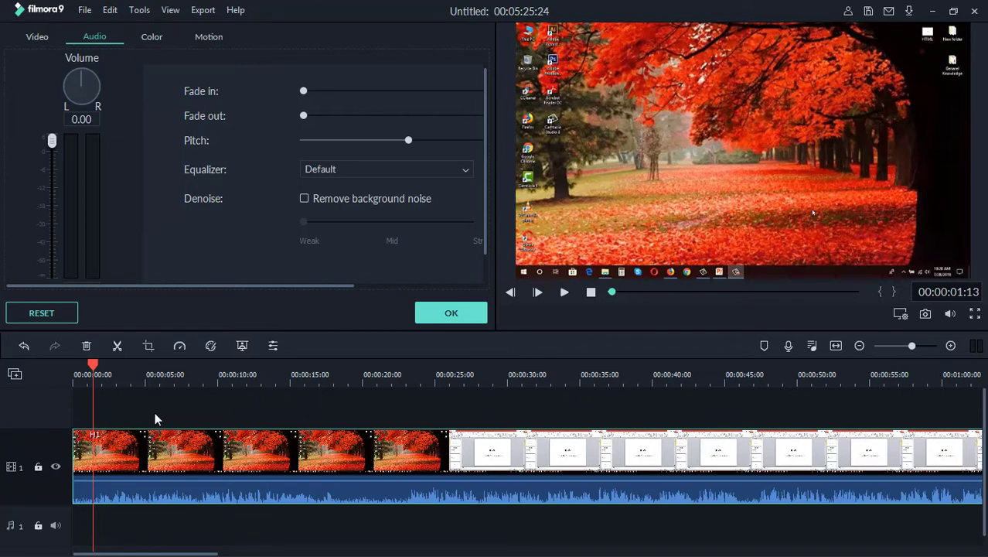
{"action": "left_click_drag", "start_coordinate": [94, 368], "coordinate": [58, 371]}
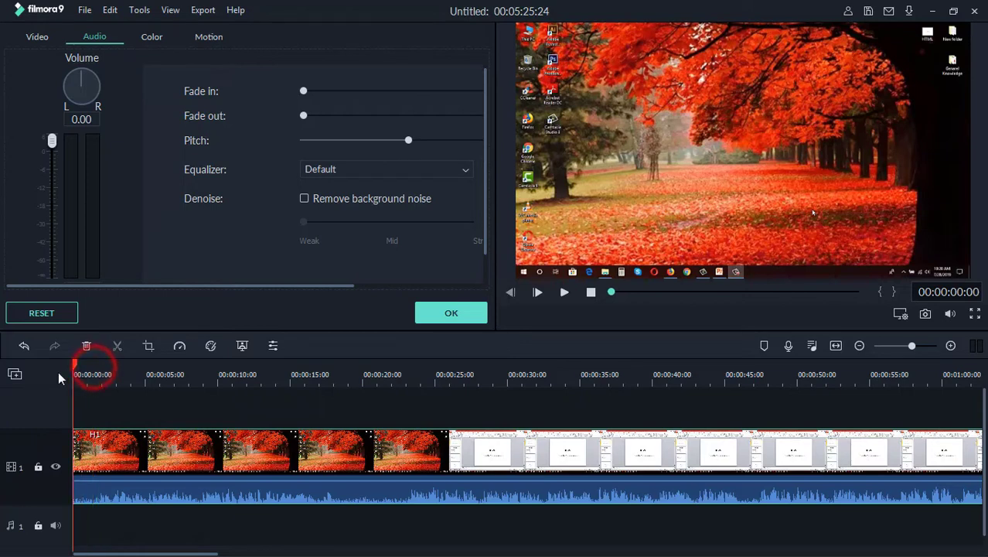
{"action": "left_click", "coordinate": [565, 293]}
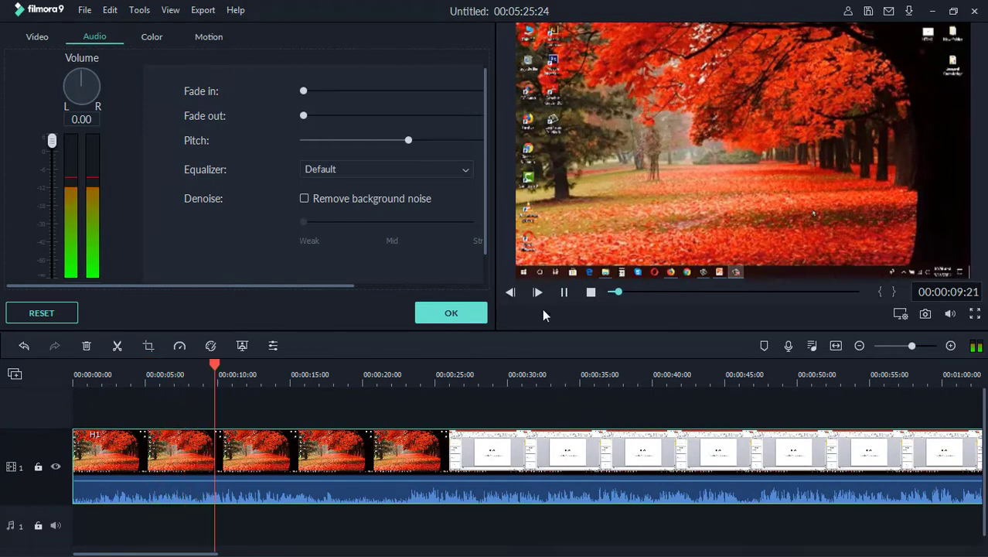
{"action": "left_click", "coordinate": [561, 293]}
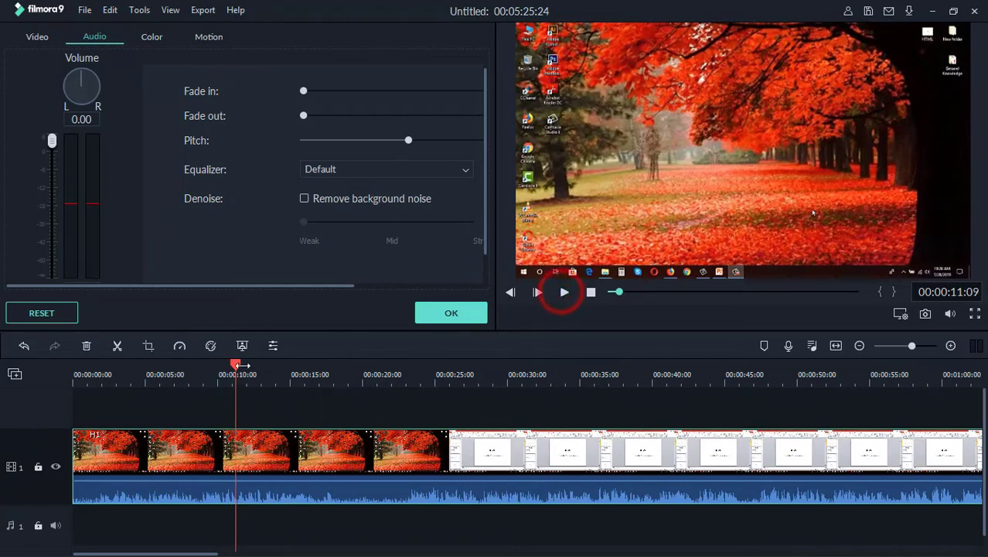
{"action": "left_click", "coordinate": [237, 366]}
{"action": "left_click_drag", "start_coordinate": [237, 367], "coordinate": [46, 377]}
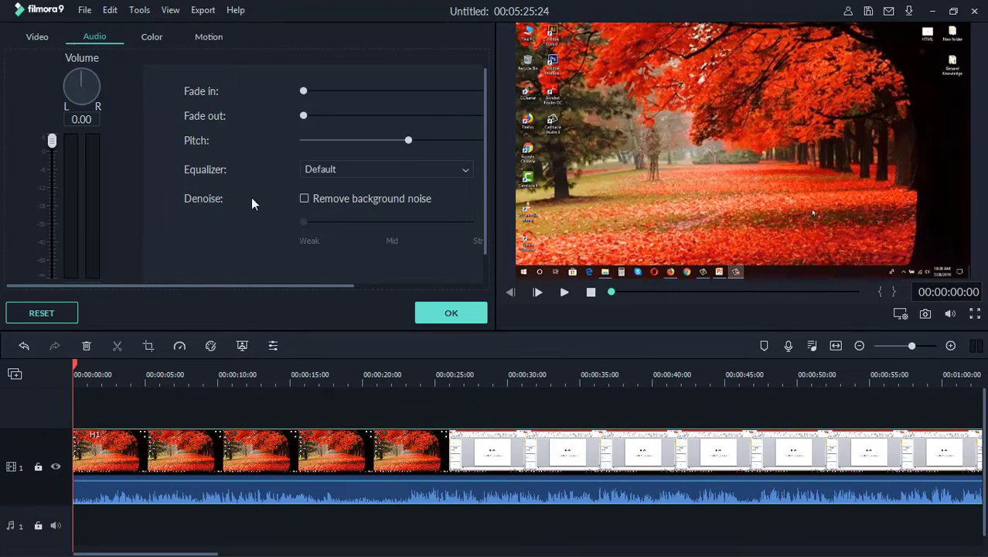
- Enable background noise removal for the H1 clip's audio
{"action": "left_click", "coordinate": [304, 198]}
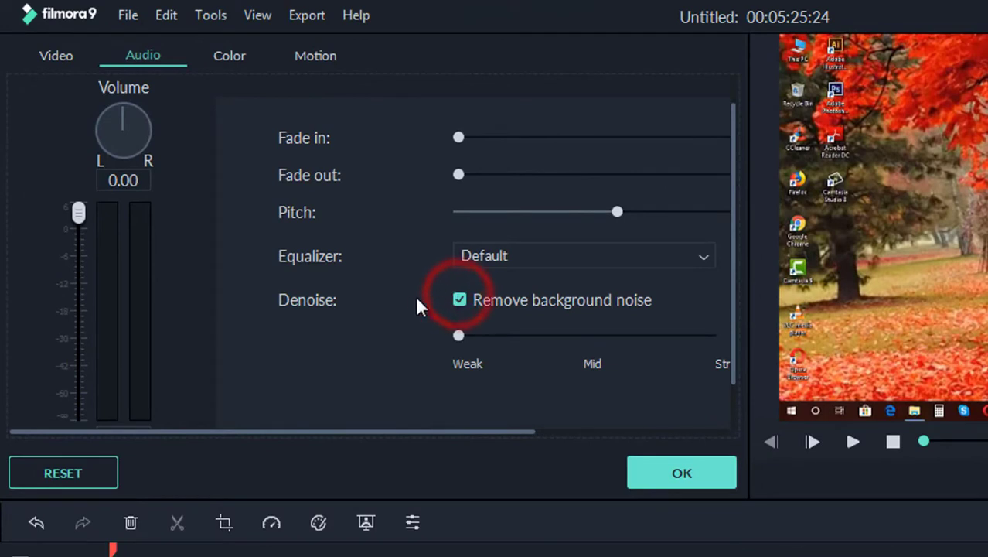
{"action": "left_click_drag", "start_coordinate": [375, 431], "coordinate": [489, 434]}
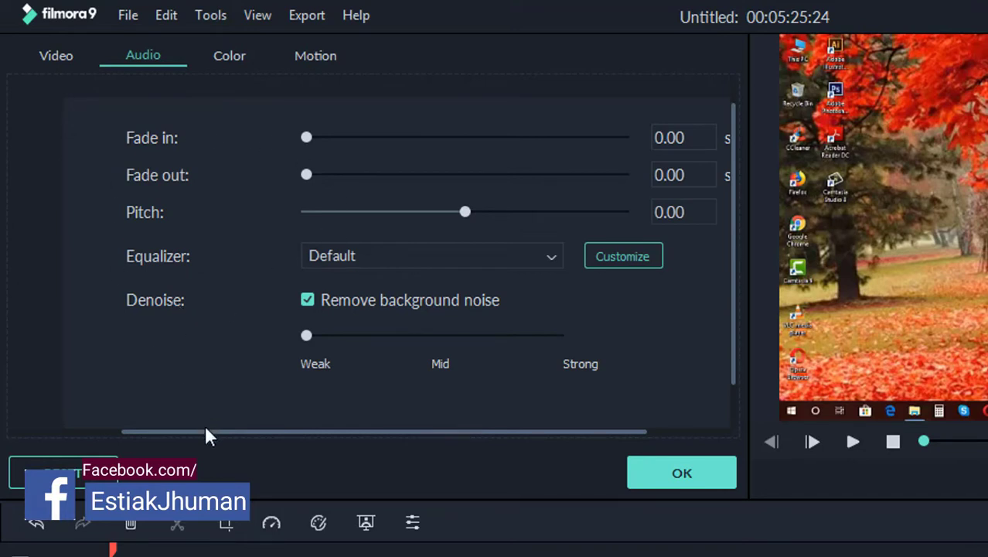
{"action": "left_click_drag", "start_coordinate": [206, 430], "coordinate": [240, 439]}
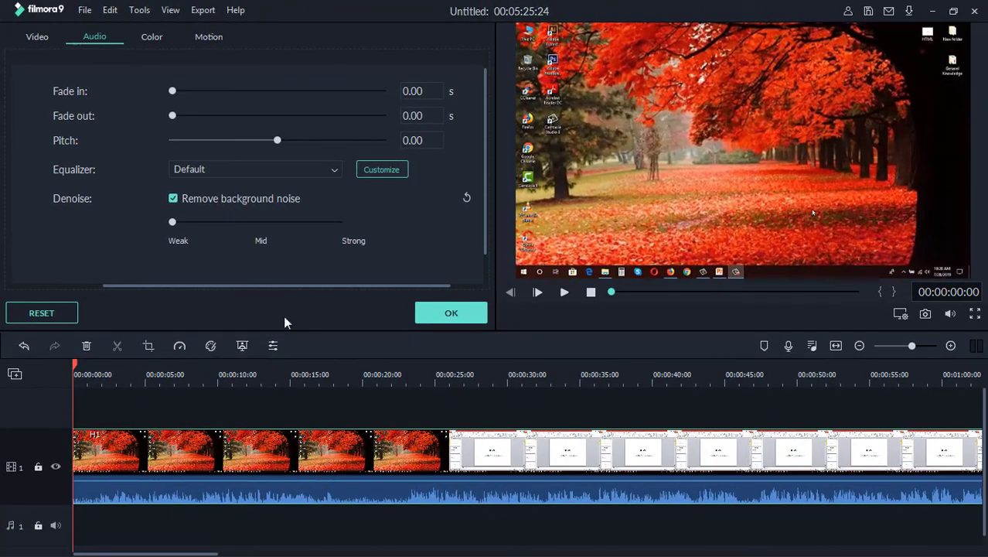
- Play the first second or so of the clip to check the sound with weak noise removal
{"action": "left_click", "coordinate": [126, 473]}
{"action": "left_click", "coordinate": [565, 294]}
{"action": "left_click", "coordinate": [565, 294]}
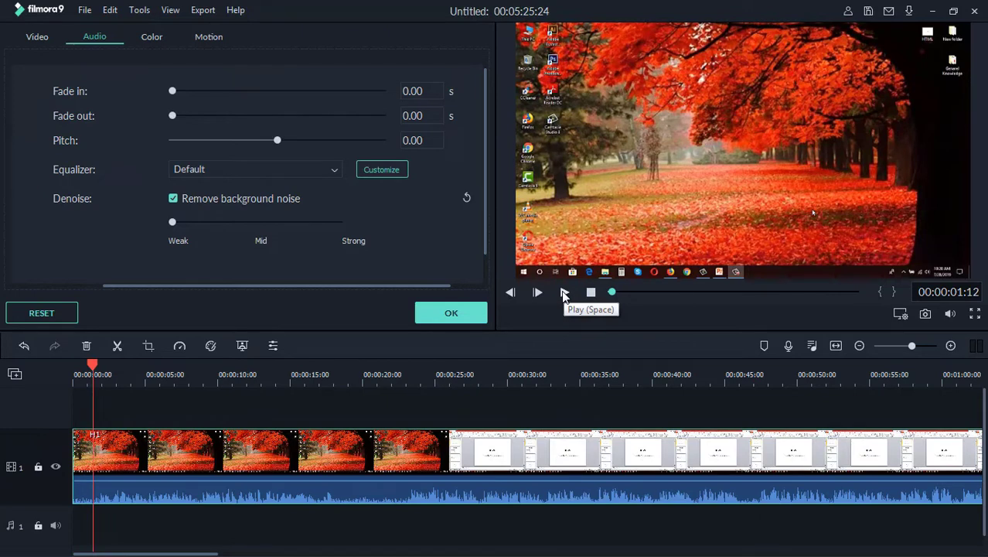
- Set the denoise strength to Mid and play the clip from the start to check the sound, rewinding after each preview
{"action": "left_click", "coordinate": [260, 222]}
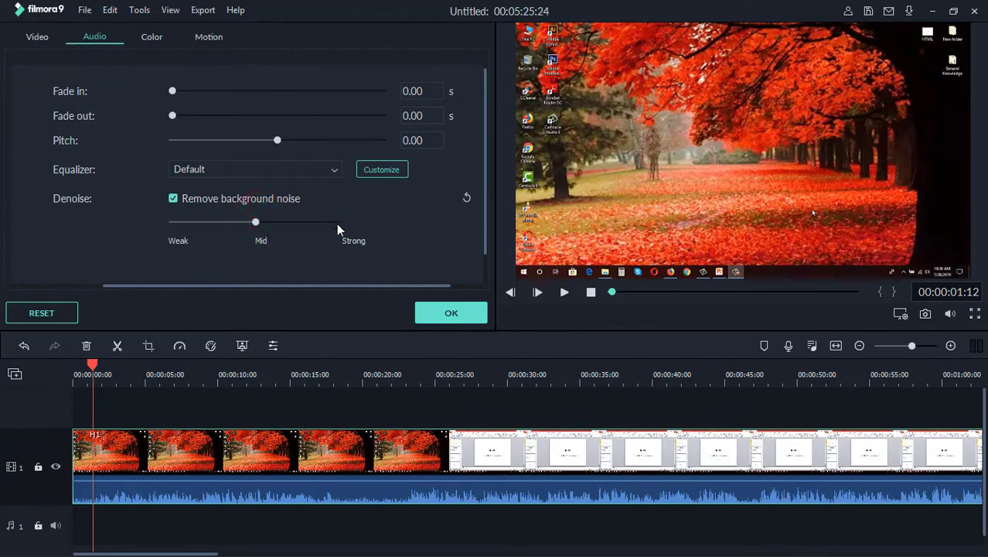
{"action": "left_click_drag", "start_coordinate": [93, 362], "coordinate": [73, 362]}
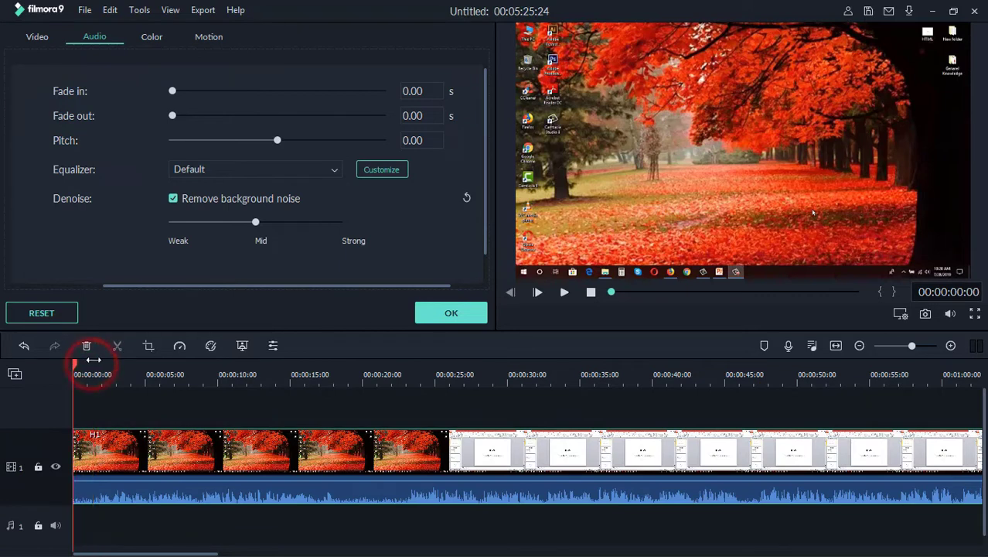
{"action": "left_click", "coordinate": [565, 292]}
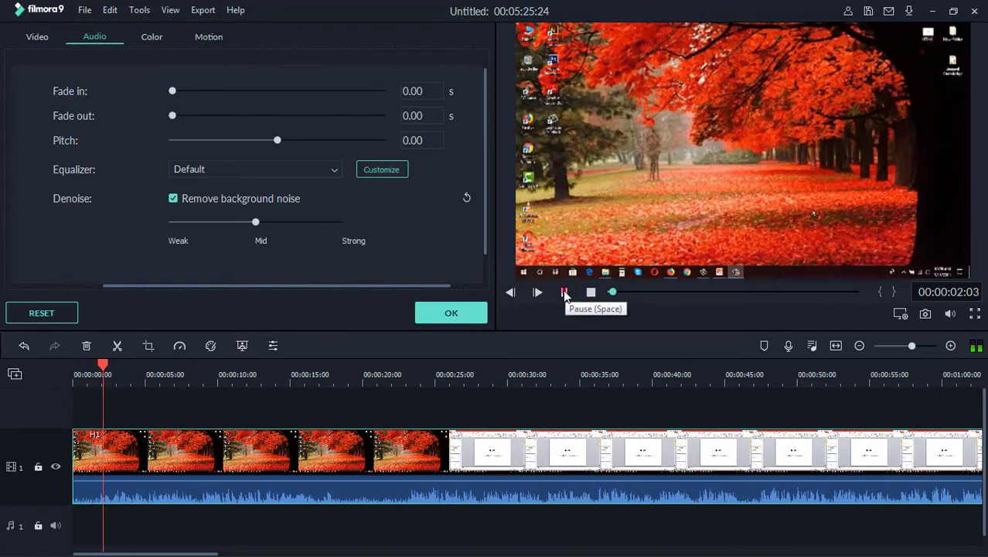
{"action": "left_click", "coordinate": [565, 292]}
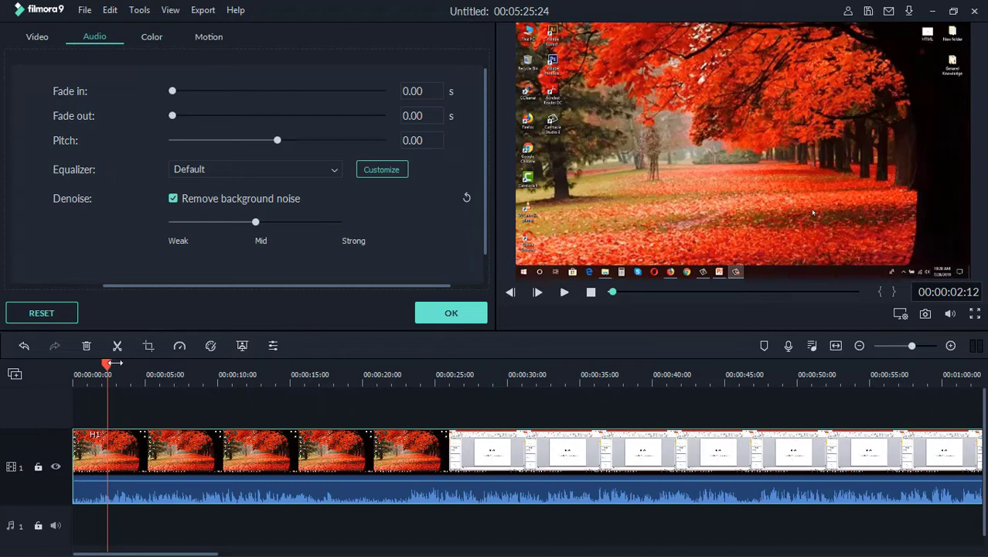
{"action": "left_click_drag", "start_coordinate": [93, 363], "coordinate": [74, 364]}
{"action": "left_click", "coordinate": [565, 292]}
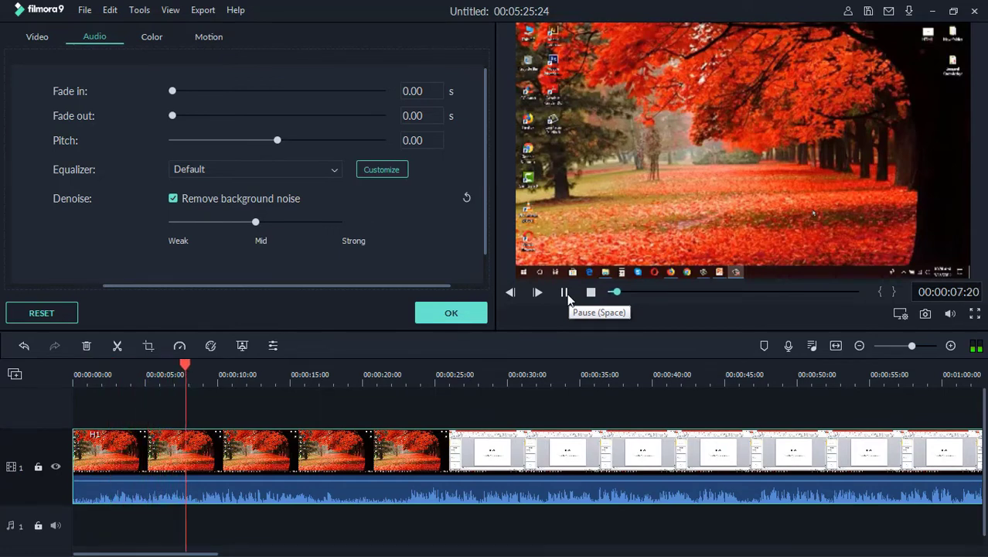
{"action": "left_click", "coordinate": [566, 298]}
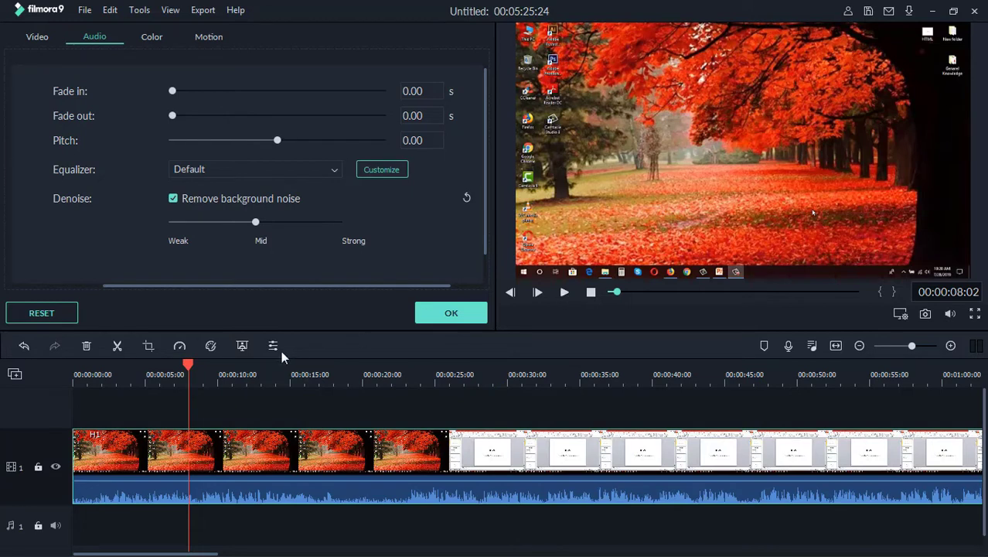
{"action": "left_click_drag", "start_coordinate": [188, 364], "coordinate": [54, 372]}
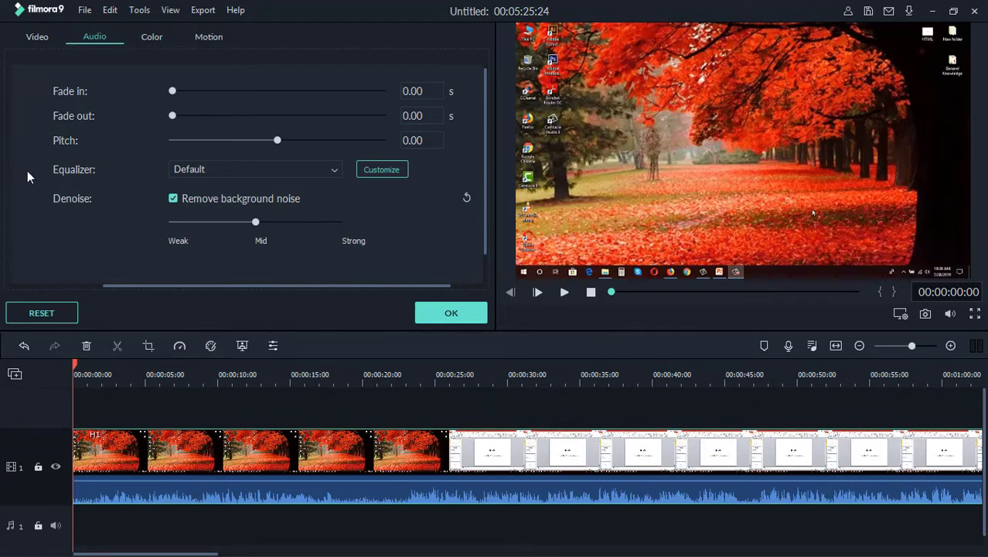
- Look through the available equalizer presets, leaving the list without choosing one
{"action": "left_click", "coordinate": [306, 170]}
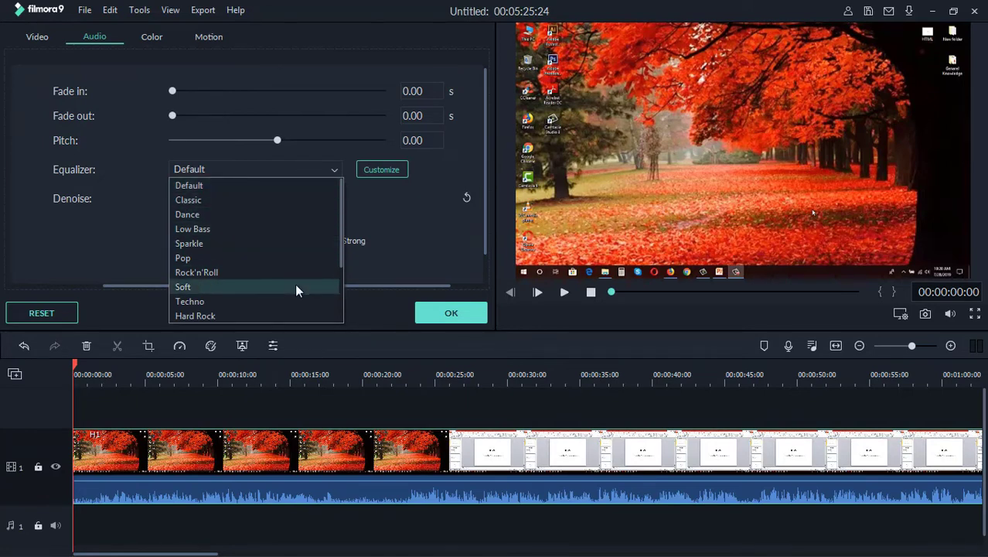
{"action": "scroll", "coordinate": [286, 290], "scroll_direction": "down", "scroll_amount": 2}
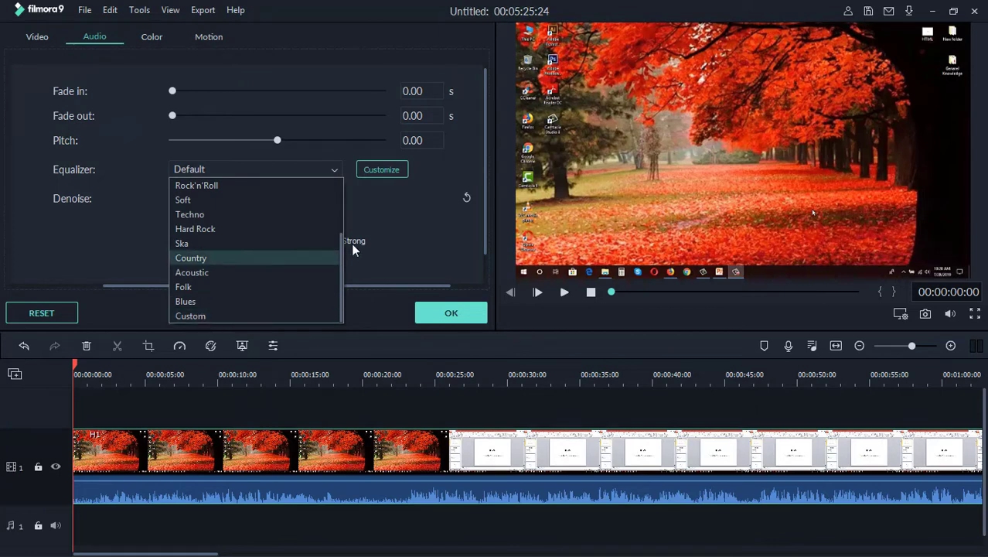
{"action": "left_click", "coordinate": [438, 208]}
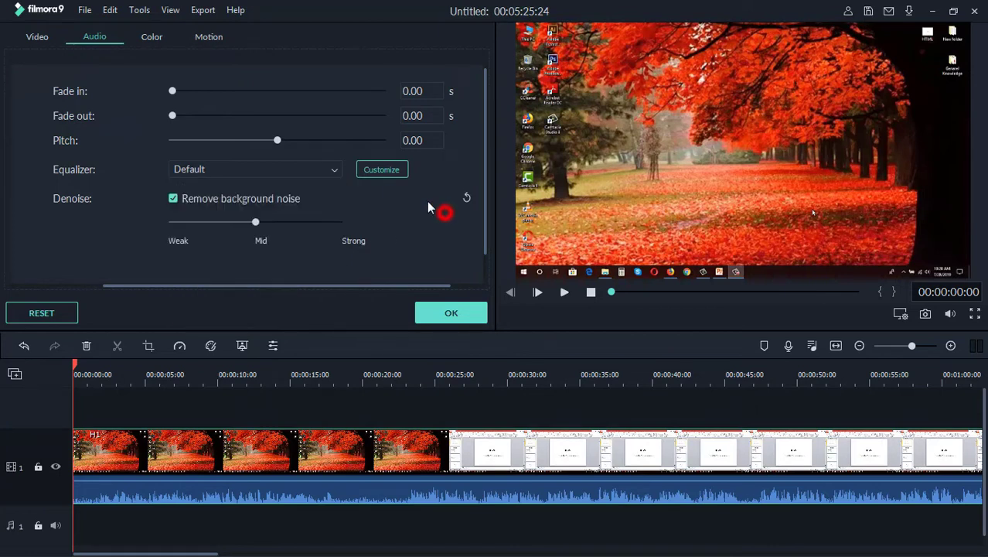
- Open the custom equalizer for the H1 clip and raise band 31 to 12.13, band 63 to 14.40 and band 125 to 13.26
{"action": "left_click", "coordinate": [375, 170]}
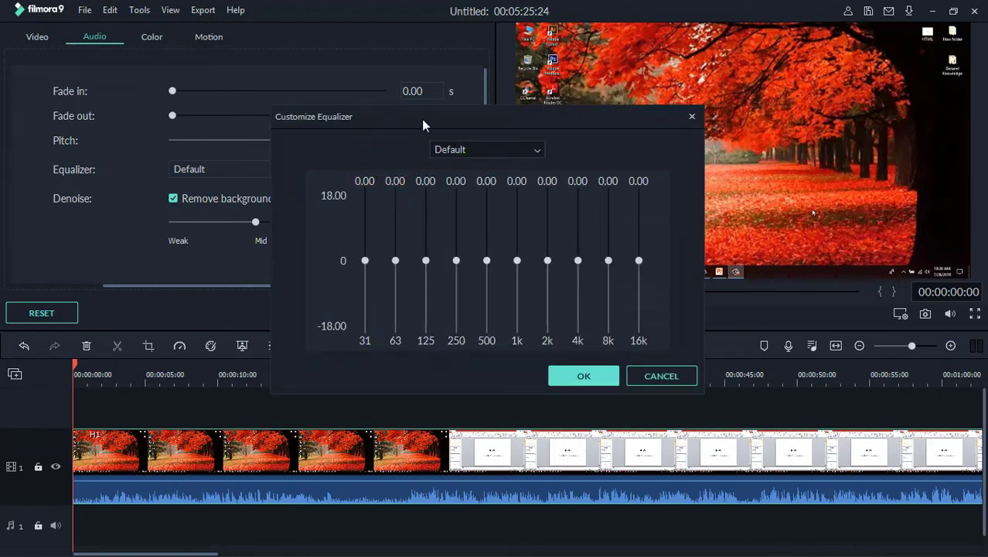
{"action": "left_click_drag", "start_coordinate": [422, 125], "coordinate": [337, 109]}
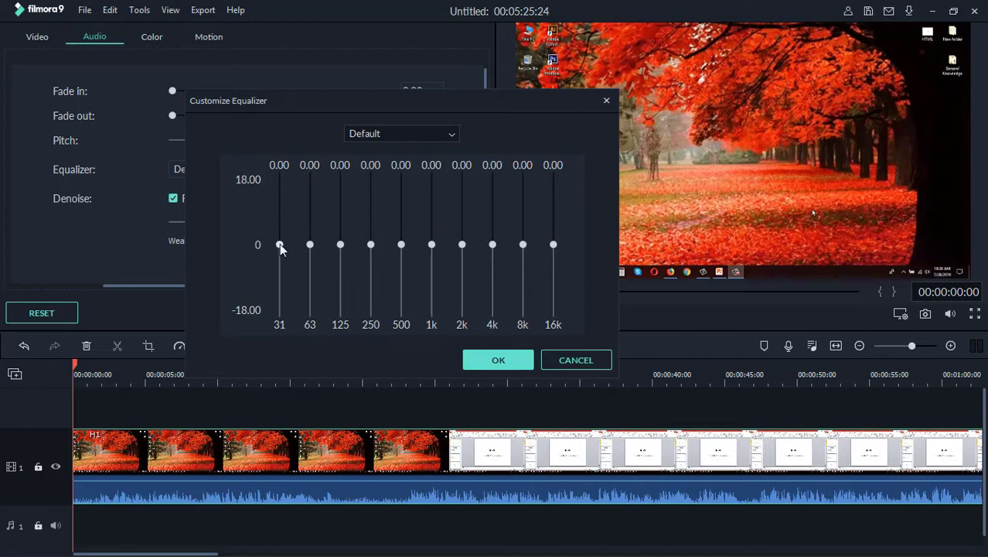
{"action": "left_click_drag", "start_coordinate": [280, 245], "coordinate": [280, 210]}
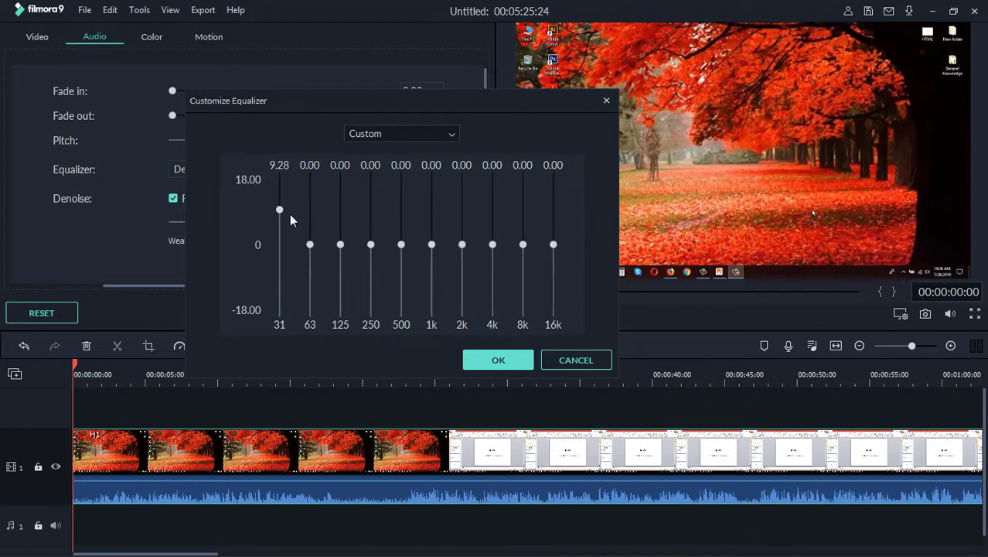
{"action": "left_click_drag", "start_coordinate": [280, 210], "coordinate": [279, 198]}
{"action": "left_click_drag", "start_coordinate": [313, 247], "coordinate": [280, 198]}
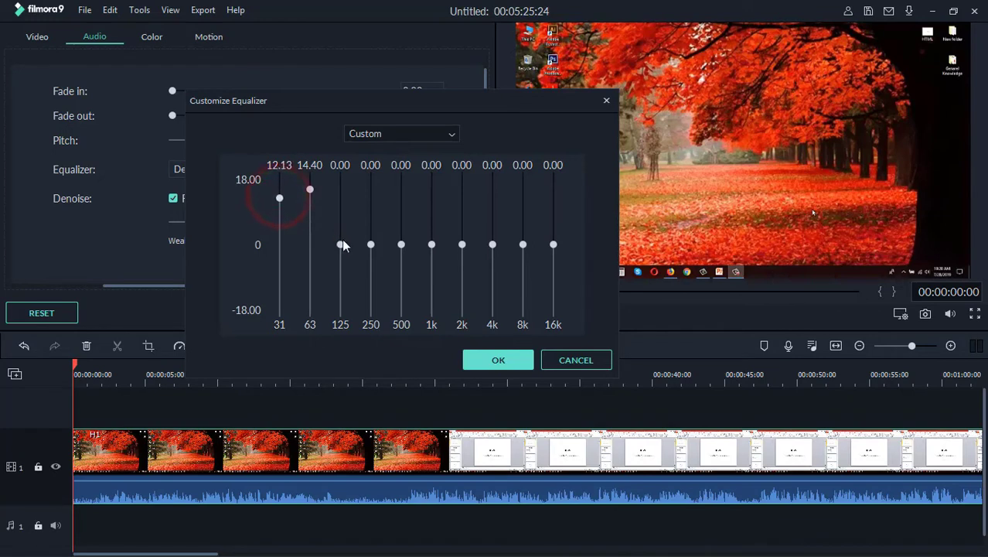
{"action": "left_click_drag", "start_coordinate": [341, 244], "coordinate": [338, 198]}
- Set equalizer bands 250 to 7.39, 500 to 2.08, 1k to -0.57, 2k to -1.52, 4k to -1.71, 8k to -1.33, 16k to -1.89 and apply
{"action": "left_click_drag", "start_coordinate": [369, 244], "coordinate": [553, 254]}
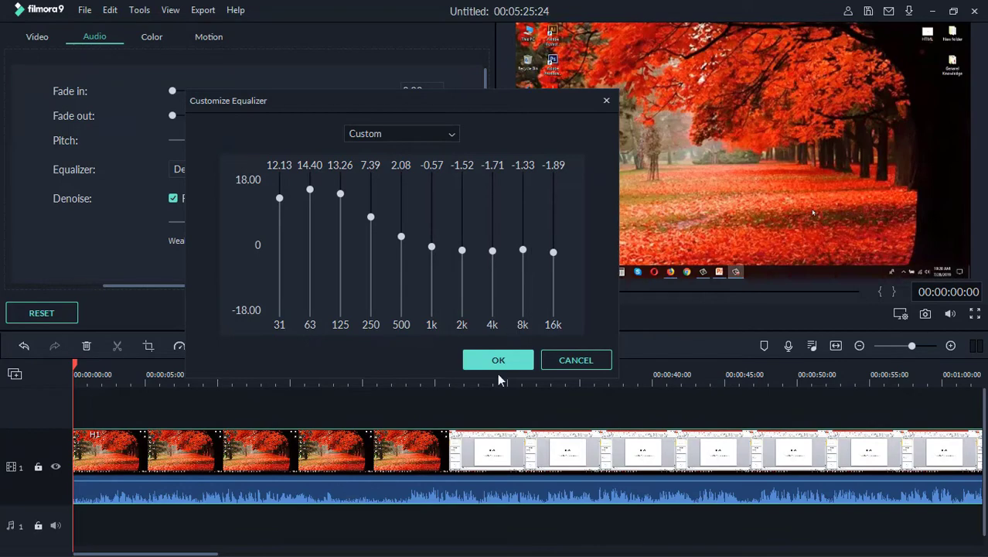
{"action": "left_click", "coordinate": [475, 357]}
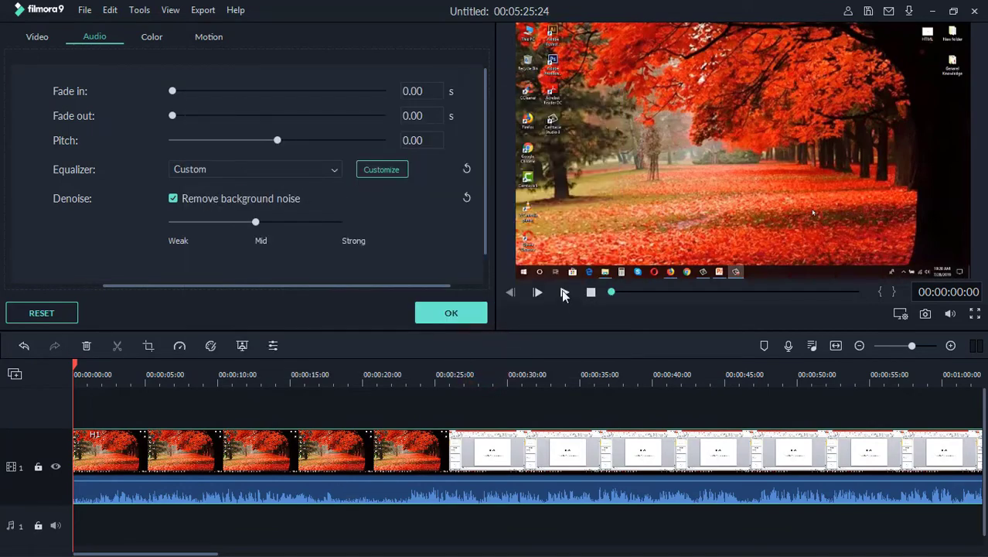
- Play about the first 16 seconds of the clip to check the sound with the custom equalizer
{"action": "left_click", "coordinate": [565, 294]}
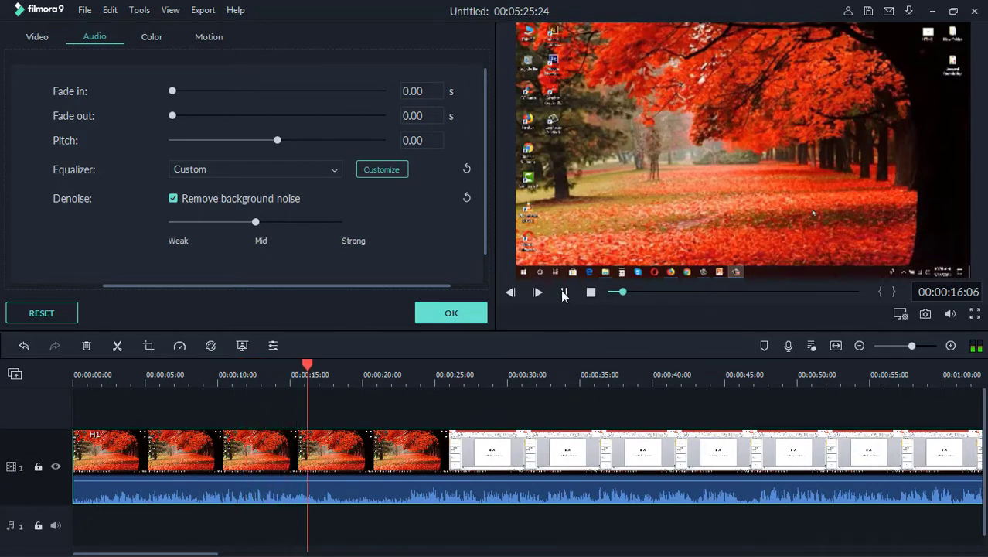
{"action": "left_click", "coordinate": [564, 293]}
- Raise equalizer bands 31 to 14.59, 63 to 15.54, 125 to 14.21, 250 to 9.47, 500 to 3.79 and 1k to 0.38
{"action": "left_click", "coordinate": [380, 177]}
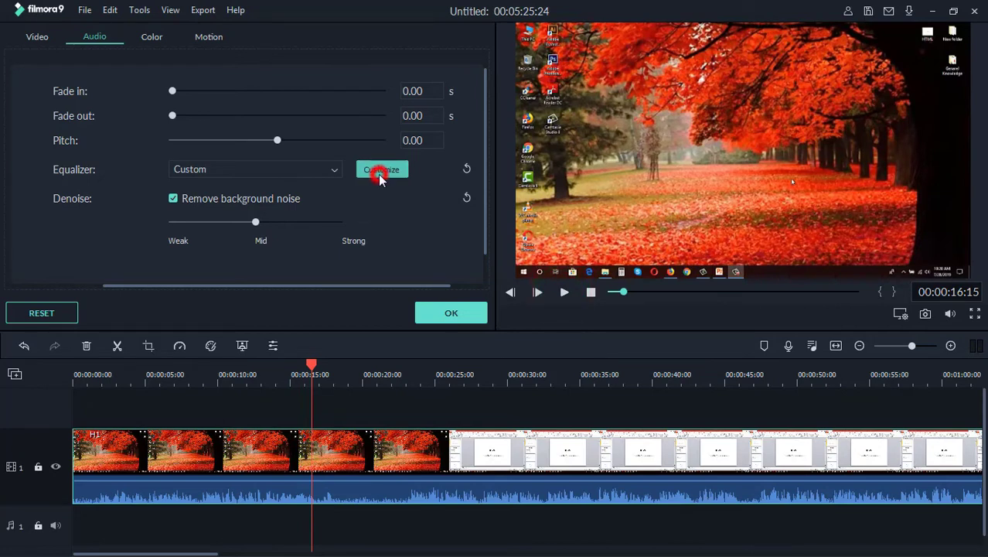
{"action": "left_click_drag", "start_coordinate": [365, 217], "coordinate": [426, 206]}
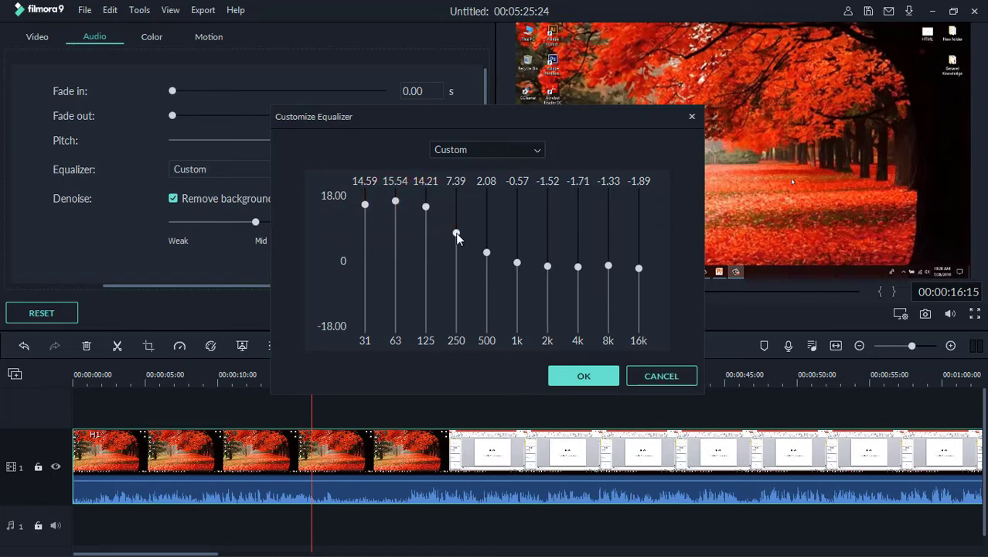
{"action": "left_click_drag", "start_coordinate": [457, 235], "coordinate": [456, 223]}
{"action": "left_click_drag", "start_coordinate": [487, 253], "coordinate": [516, 259]}
- Lower equalizer bands 2k to -1.89, 4k to -2.65 and 8k to -2.27, and apply the custom equalizer
{"action": "left_click_drag", "start_coordinate": [609, 265], "coordinate": [609, 271]}
{"action": "left_click_drag", "start_coordinate": [577, 267], "coordinate": [548, 269]}
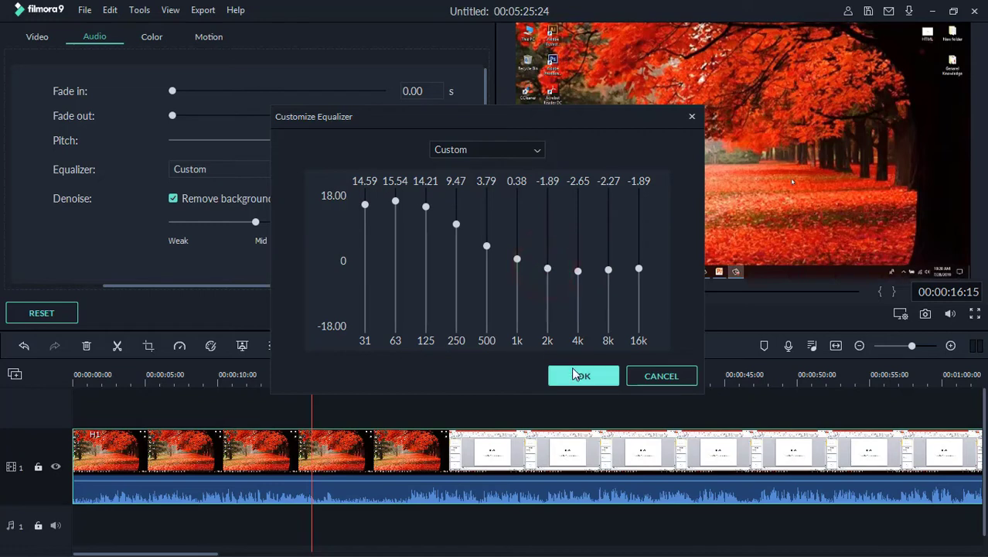
{"action": "left_click", "coordinate": [576, 375]}
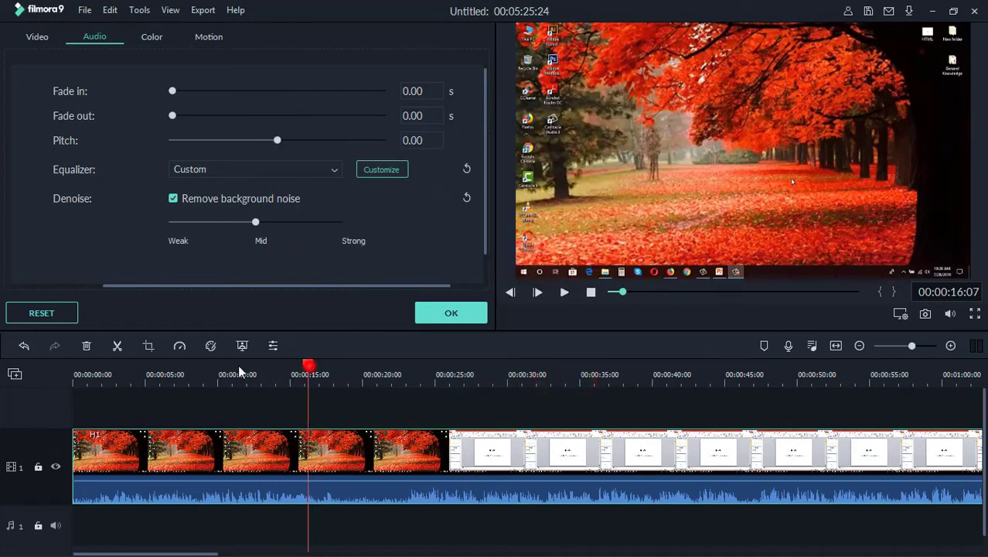
- Rewind to the start and play about 17 seconds of the clip to check the readjusted equalizer's sound
{"action": "left_click", "coordinate": [308, 360]}
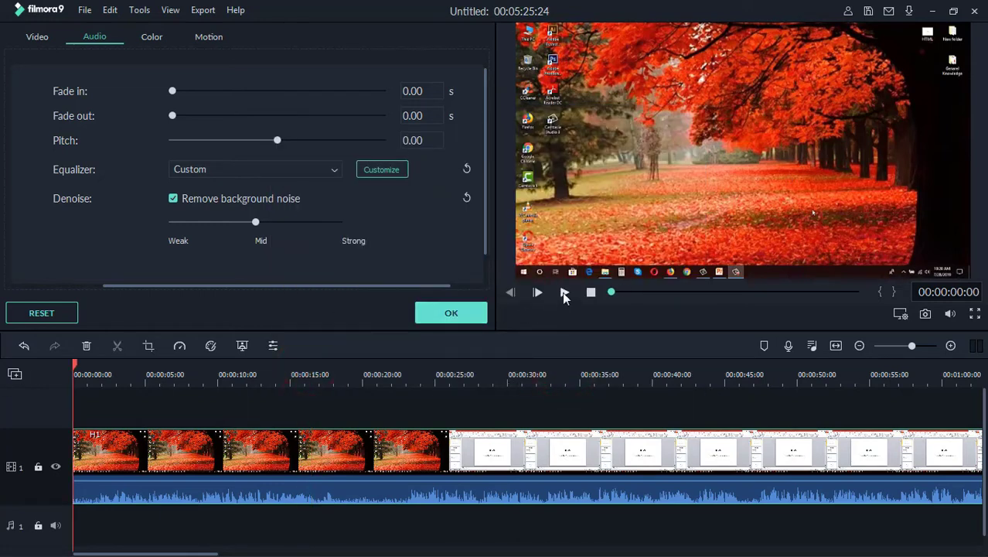
{"action": "left_click", "coordinate": [563, 291]}
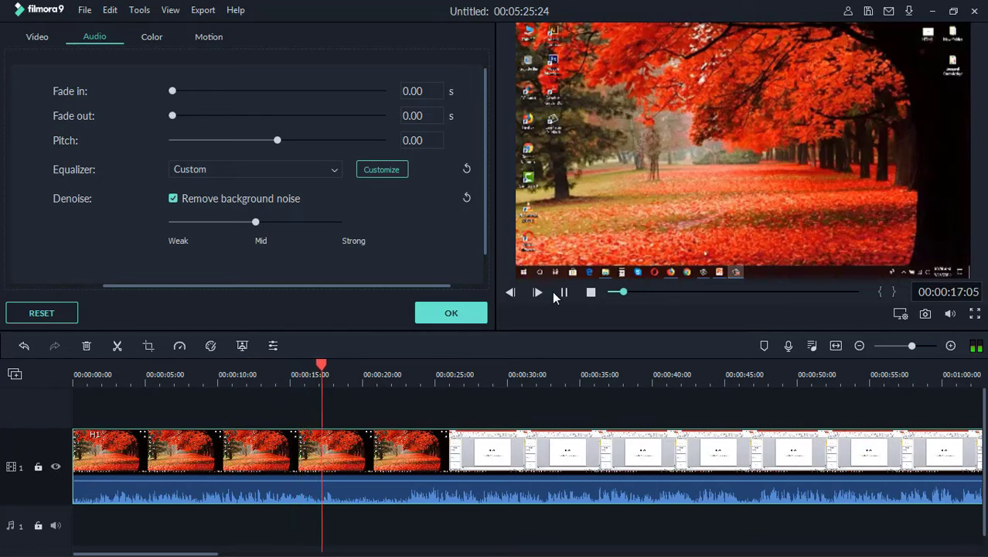
{"action": "left_click", "coordinate": [567, 293]}
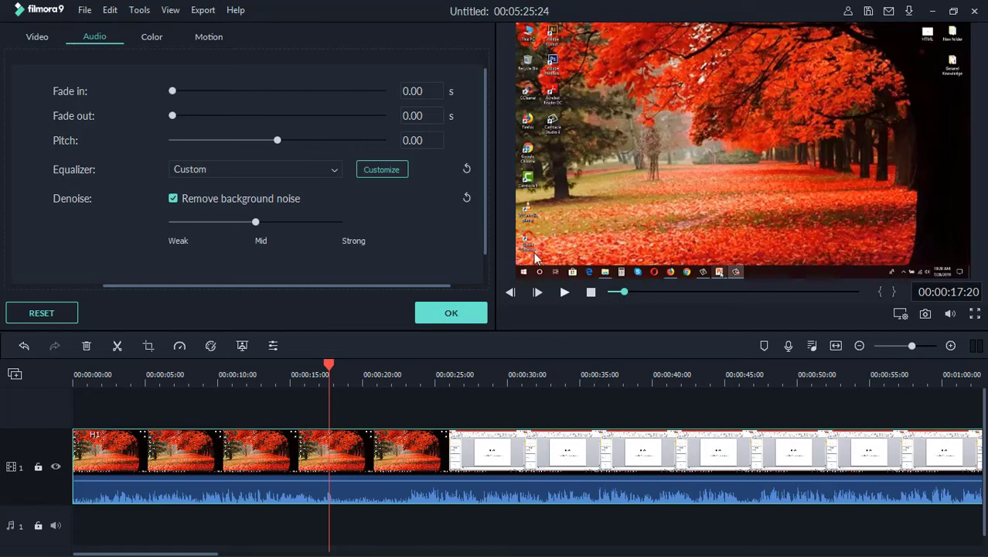
- Reopen the custom equalizer settings for the H1 clip
{"action": "left_click", "coordinate": [382, 169]}
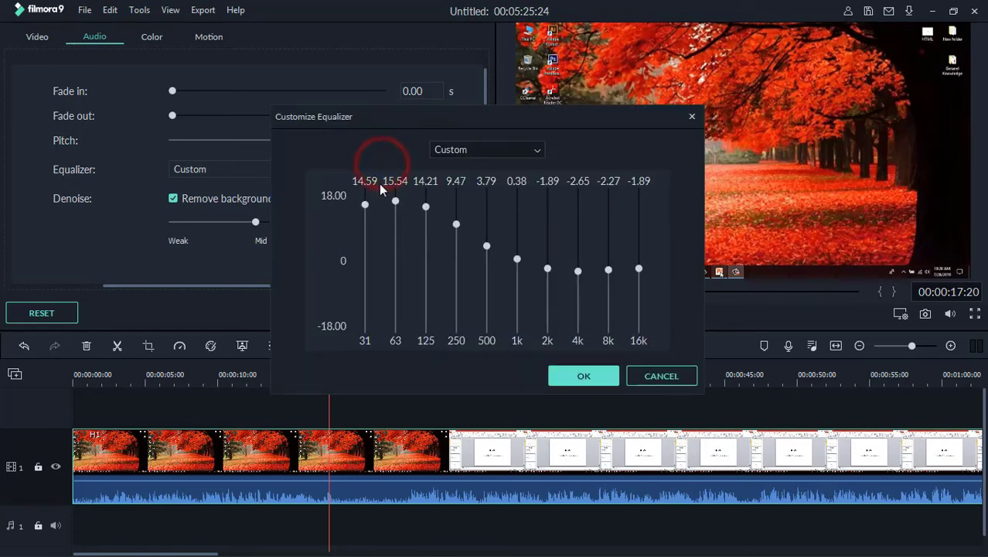